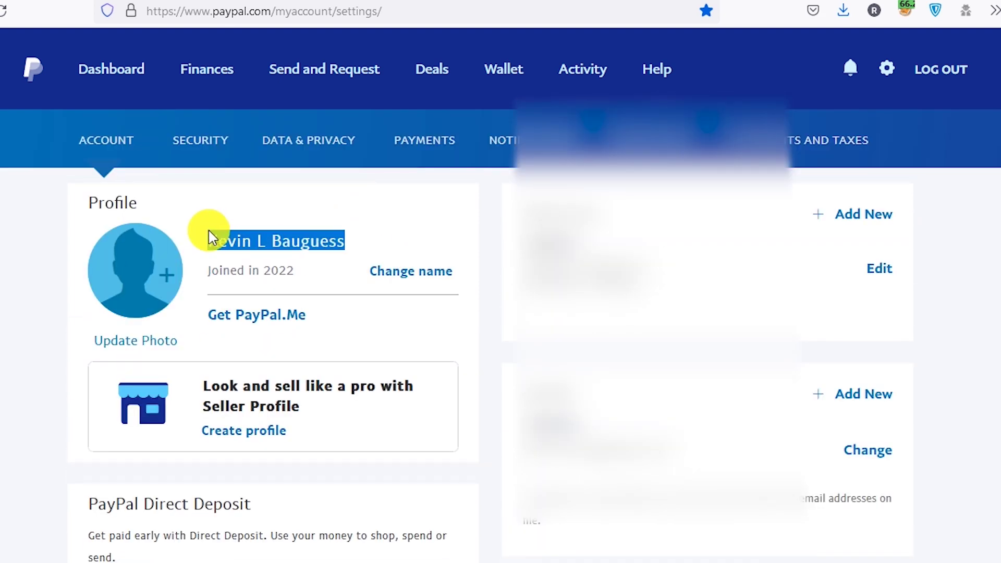
Highlight the profile name text on the settings page
left_click_drag(209, 230, 375, 240)
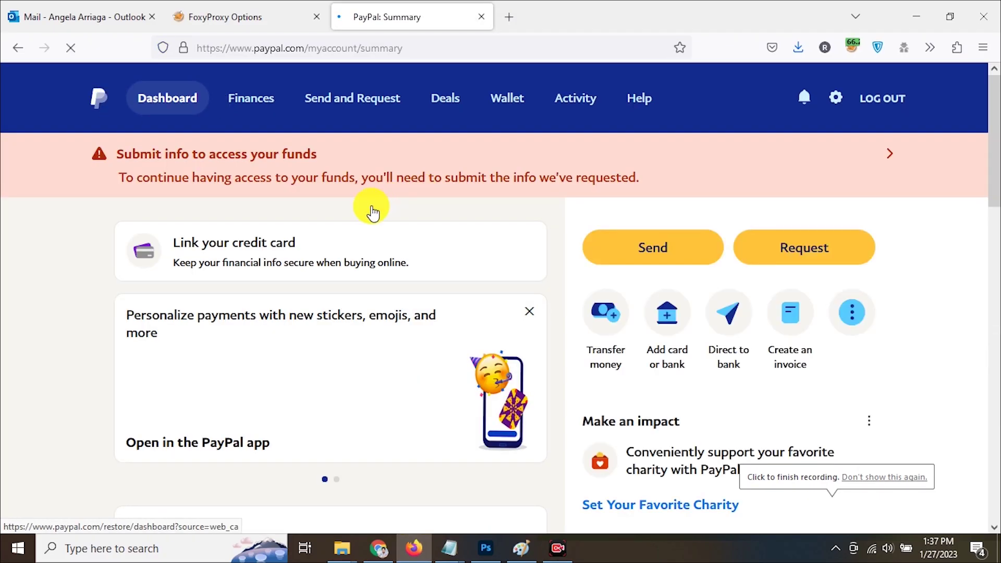
Follow the 'Submit info to access your funds' notification to the restore-account page
left_click(802, 99)
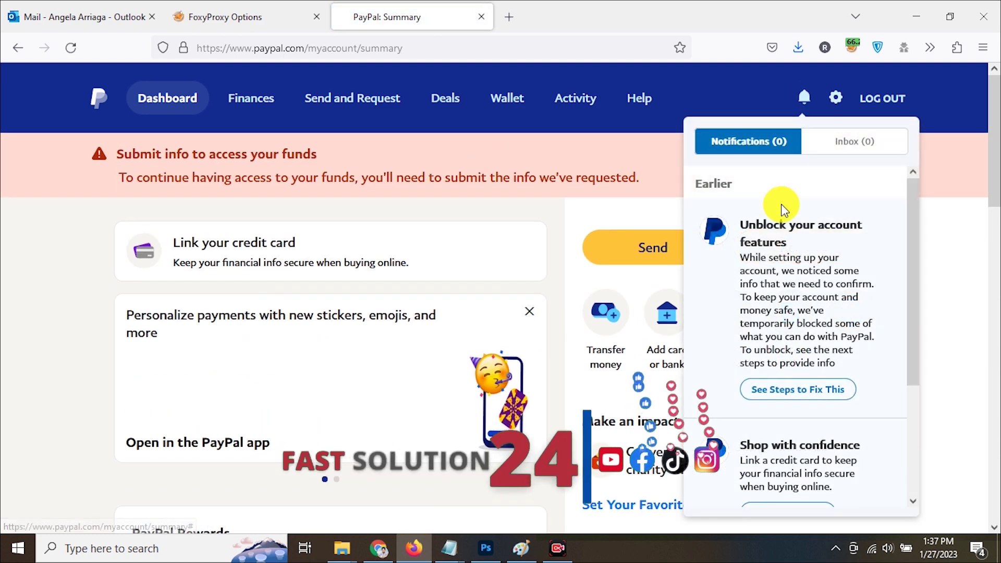
scroll(782, 233, "down", 2)
scroll(723, 286, "up", 2)
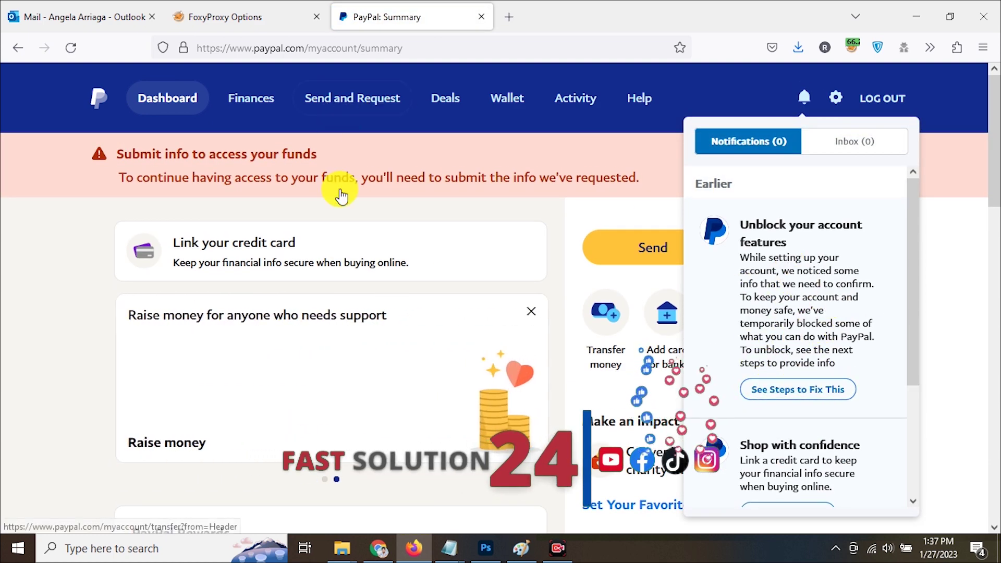
left_click(380, 182)
scroll(391, 183, "down", 5)
scroll(387, 203, "down", 5)
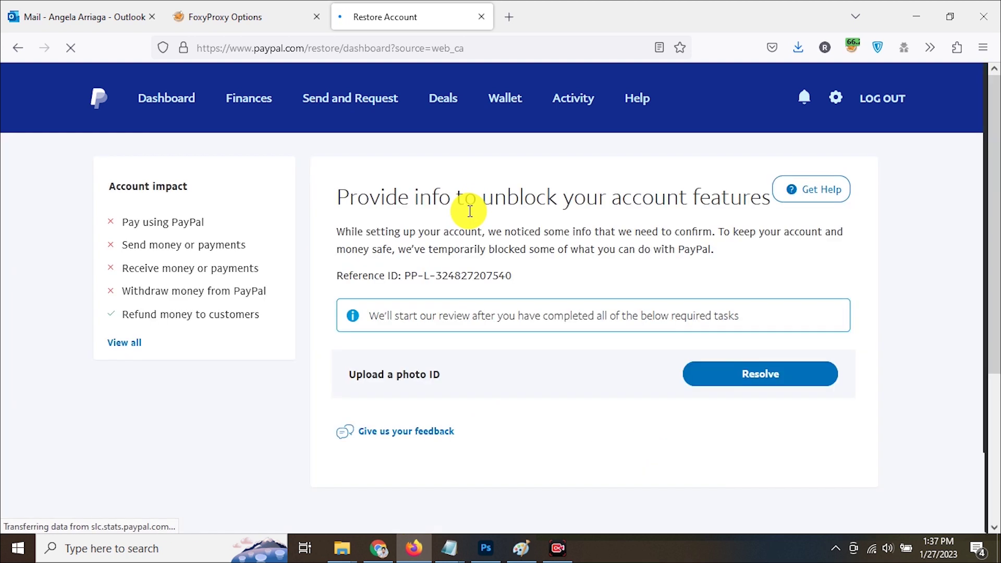
scroll(472, 217, "down", 3)
scroll(618, 246, "up", 3)
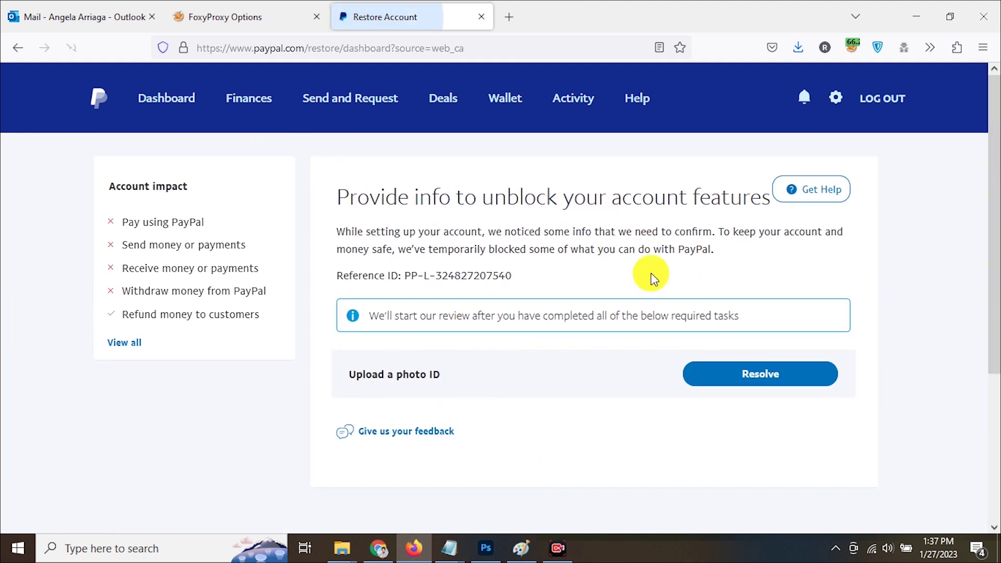
Highlight the required-tasks notice and the unblock instructions on the restore-account page
left_click_drag(740, 317, 631, 315)
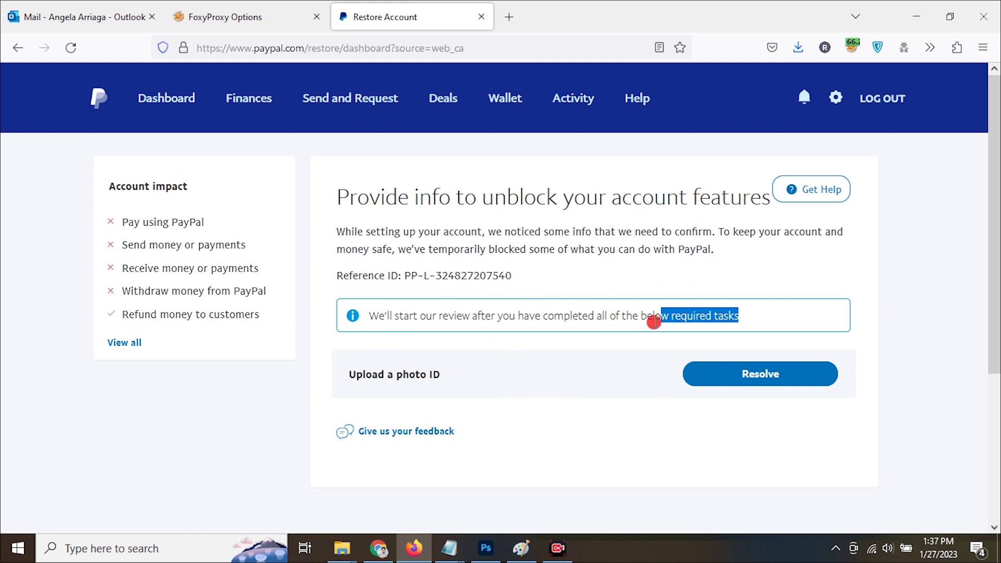
left_click(633, 315)
mouse_move(333, 194)
left_mouse_down()
mouse_move(619, 318)
mouse_move(599, 251)
left_mouse_up()
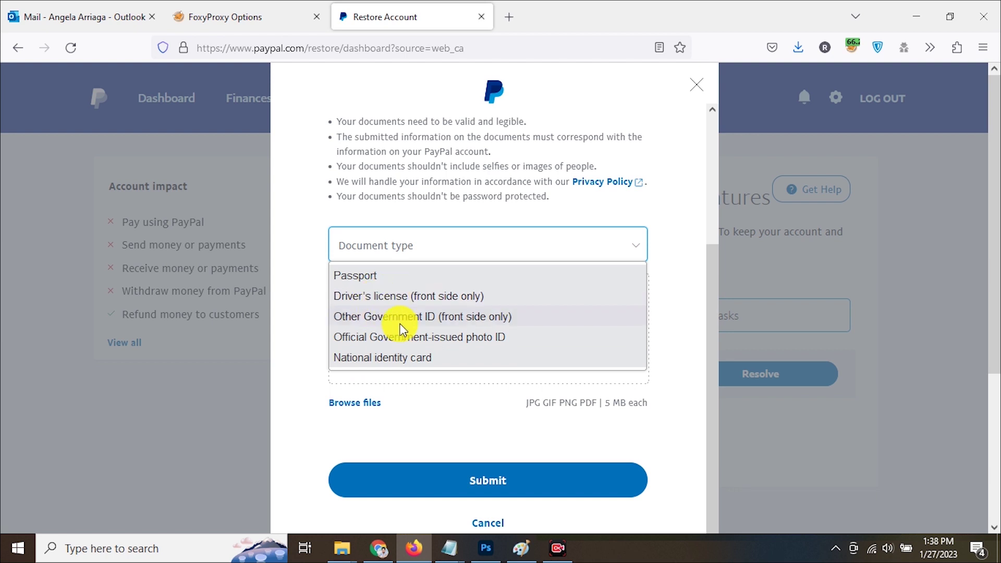
Attach the 1.90 MB JPG ID image from G:\dl to the photo ID upload form
left_click(393, 213)
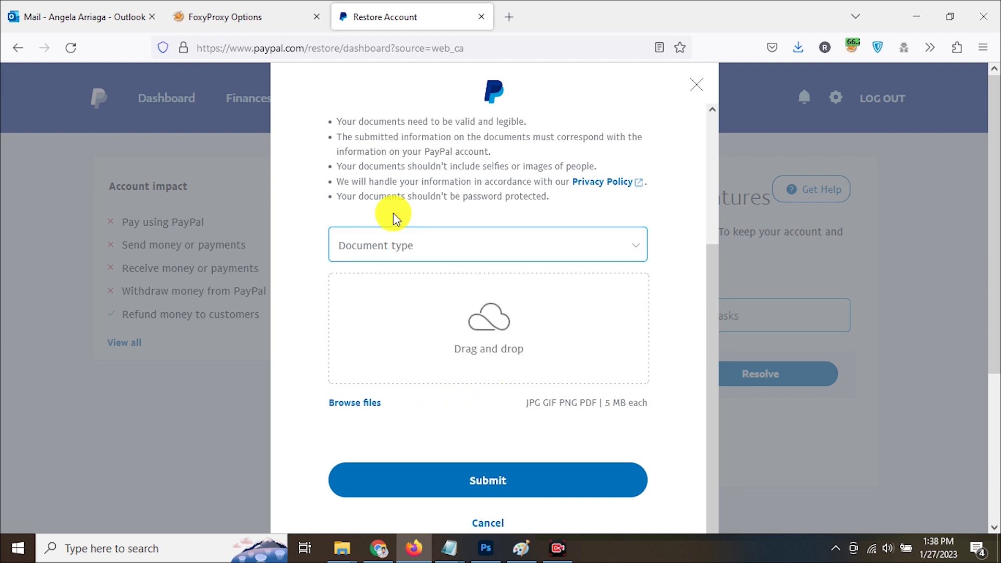
left_click(423, 252)
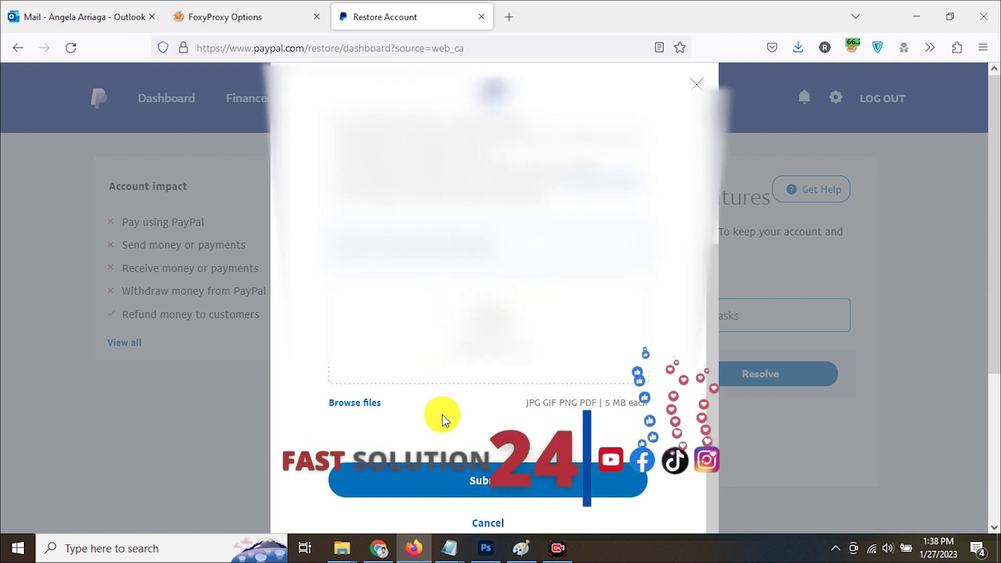
left_click(359, 404)
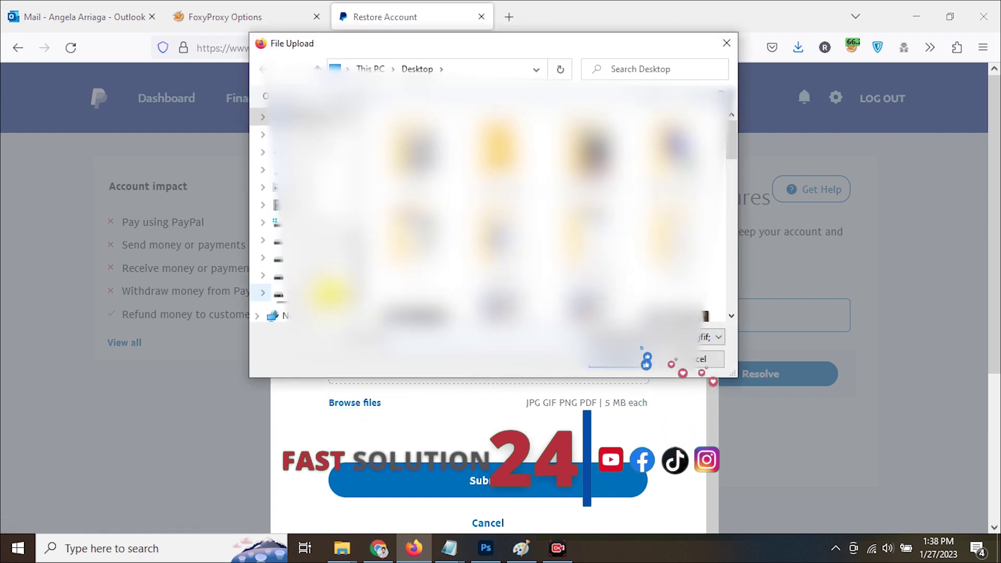
left_click(325, 277)
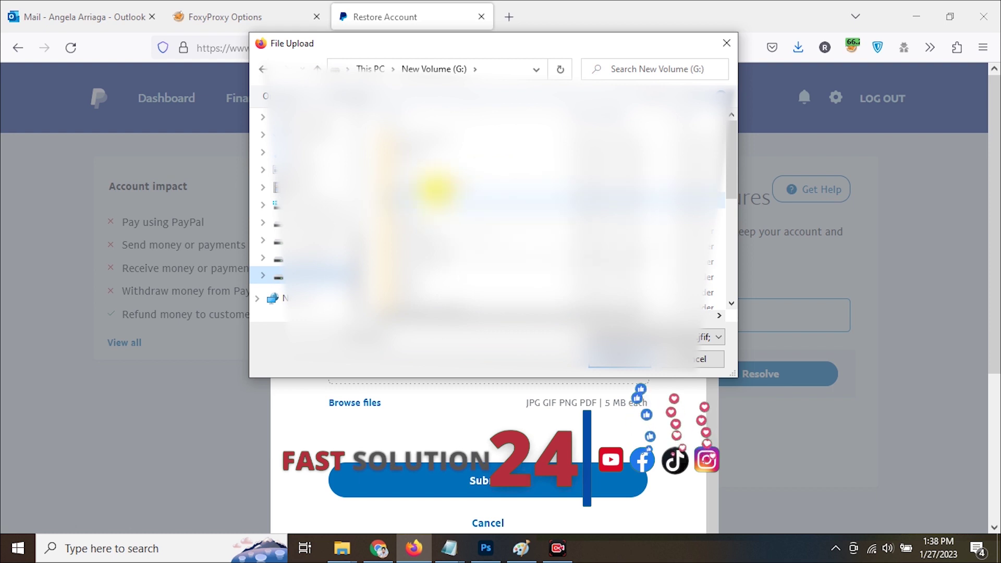
double_click(423, 168)
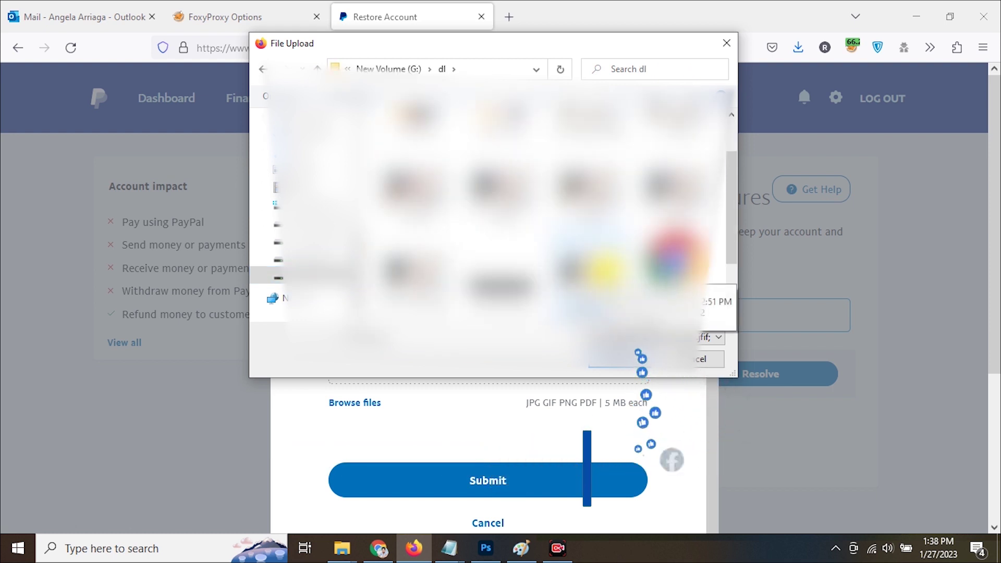
double_click(583, 278)
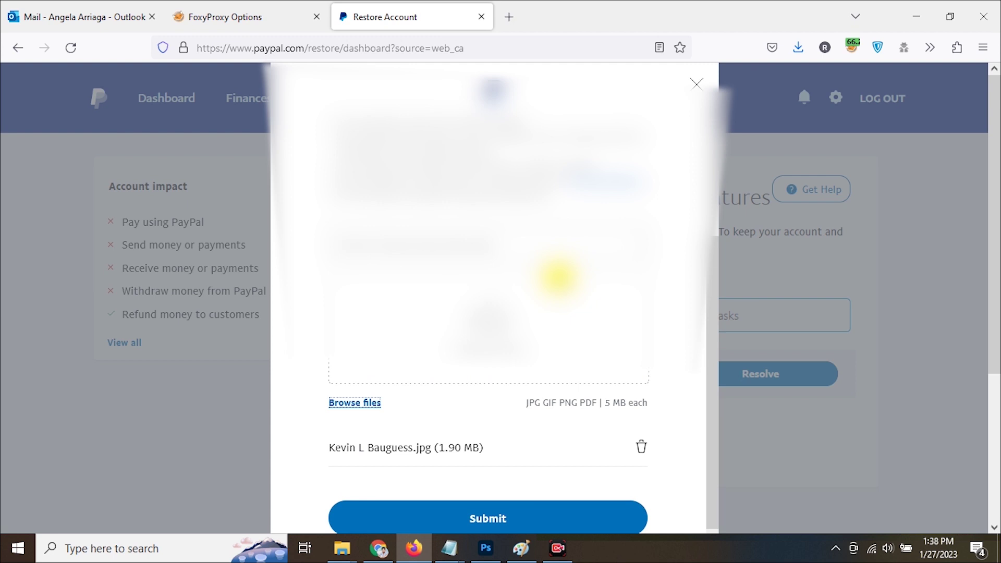
scroll(557, 275, "down", 1)
scroll(557, 275, "up", 2)
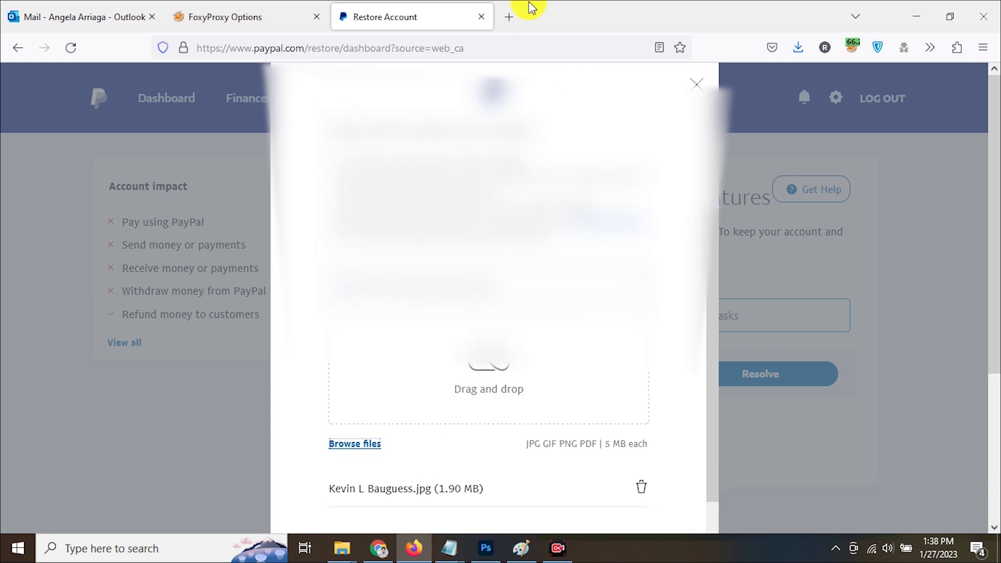
scroll(505, 74, "down", 2)
Search Google for ONLINE TIMER in a new browser tab
left_click(508, 24)
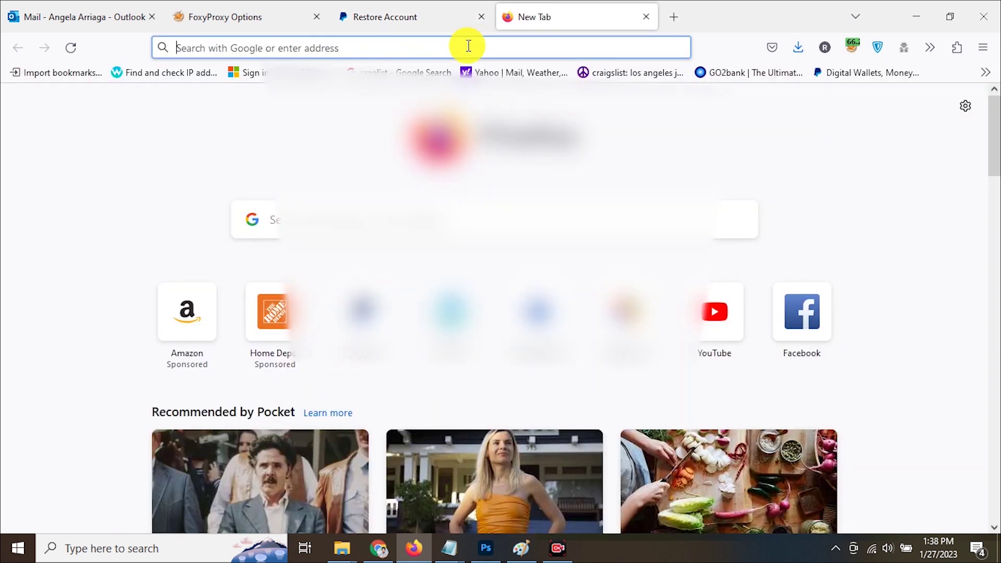
left_click(461, 47)
type("ONLI")
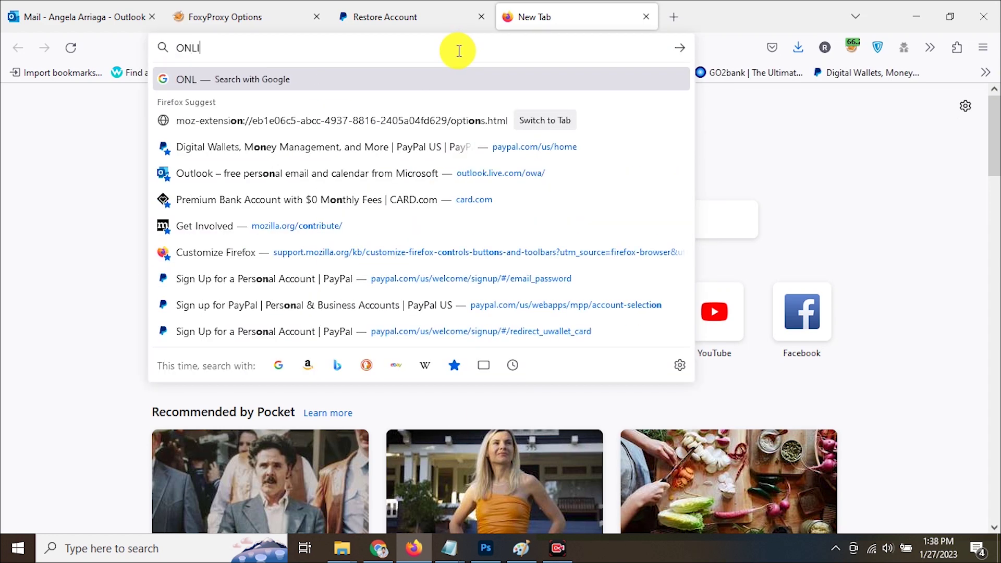
type("R")
key("Return")
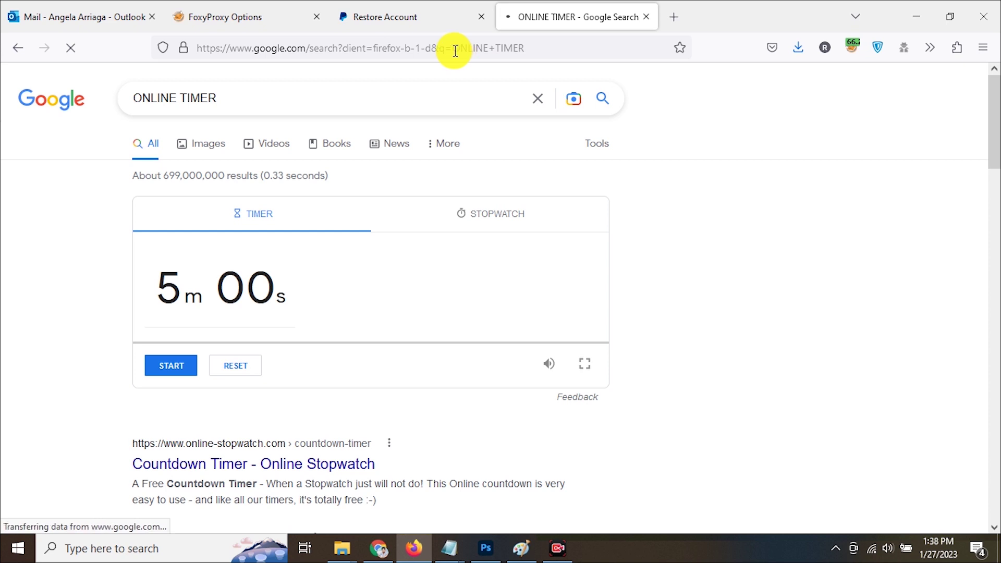
Switch Google's timer widget to stopwatch mode and start it from zero
left_click(488, 227)
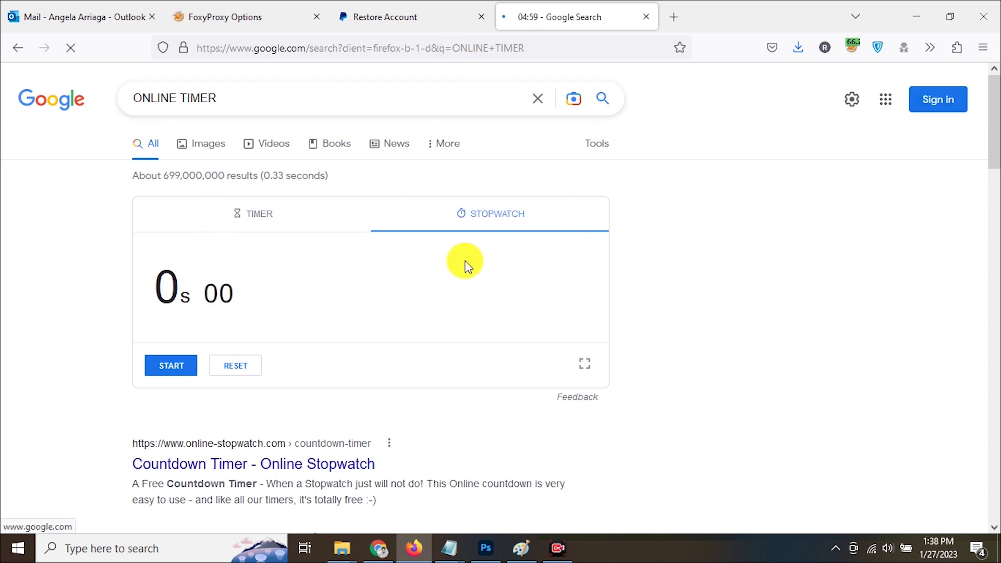
left_click(310, 215)
left_click(236, 365)
left_click(498, 228)
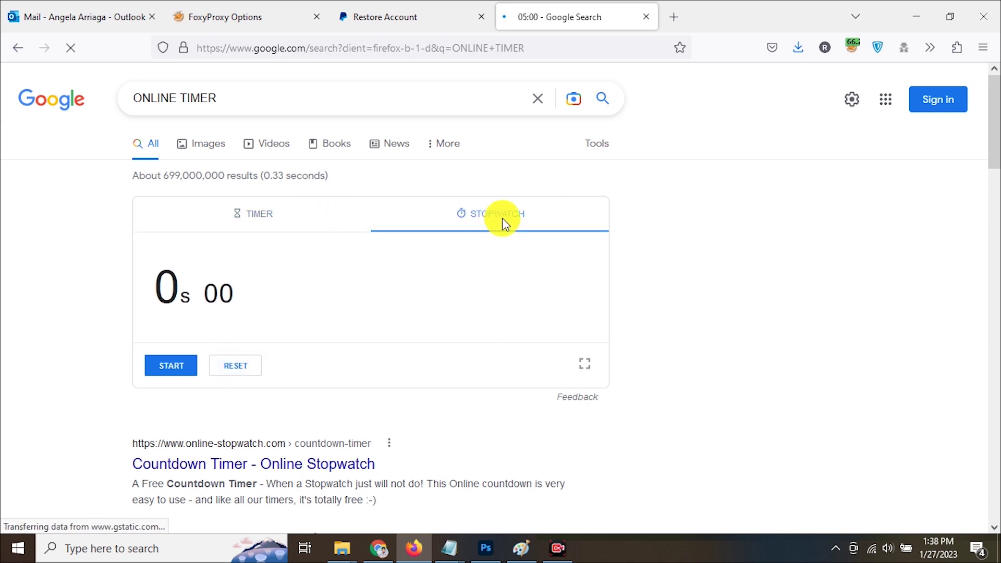
left_click(167, 370)
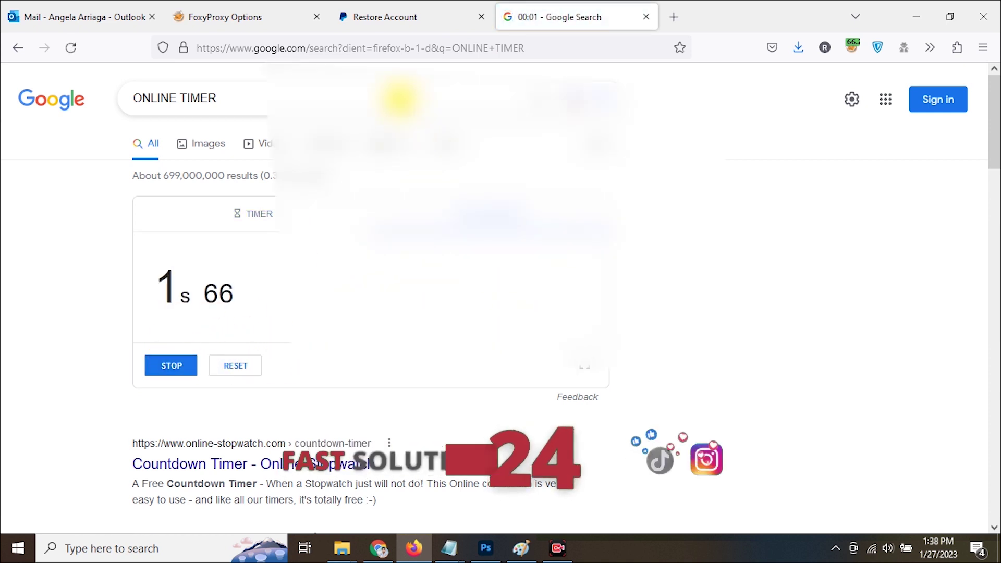
Continue from the Restore Account submission confirmation to the Account Limitations summary dashboard
left_click(395, 16)
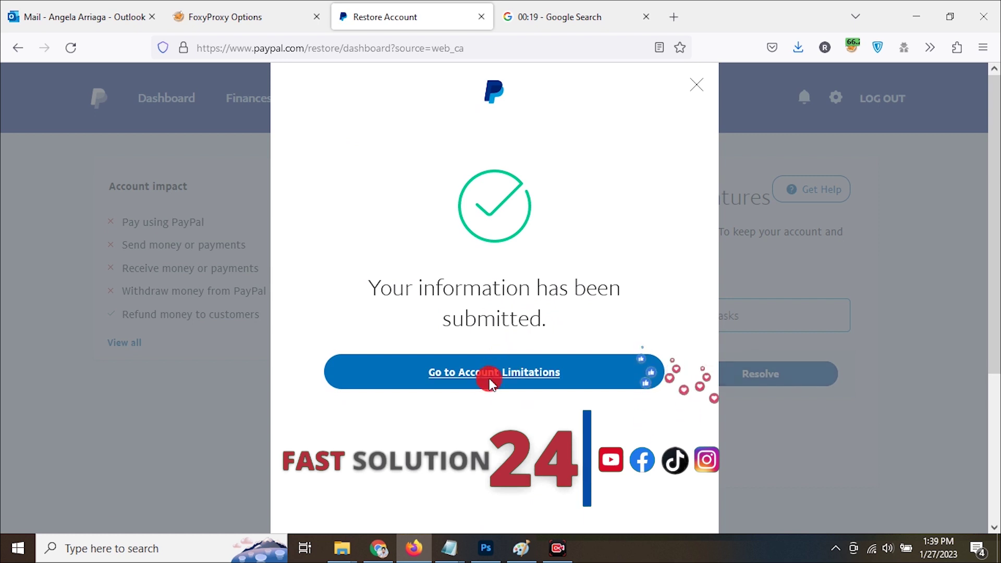
left_click(489, 378)
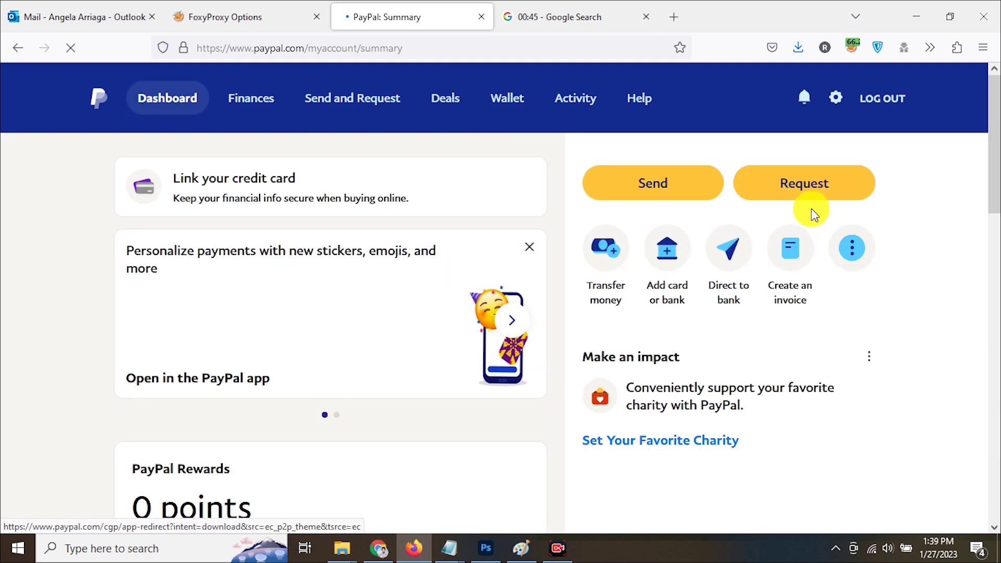
left_click(805, 99)
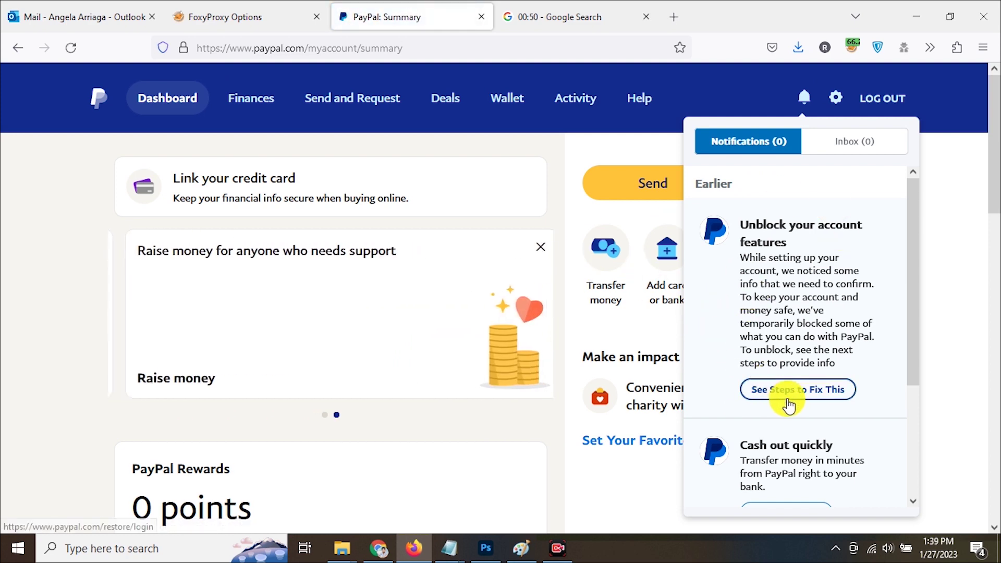
left_click(564, 8)
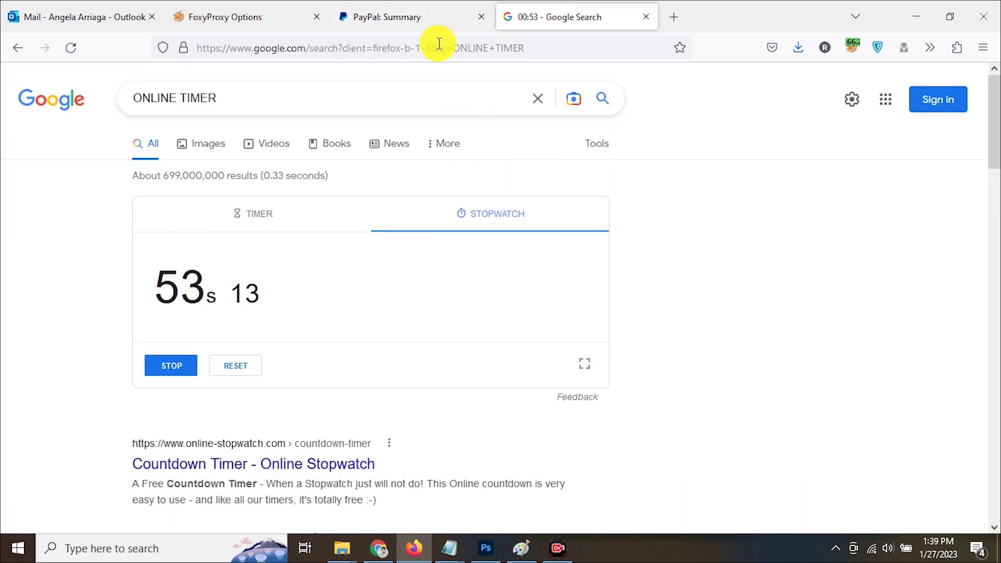
left_click(435, 8)
left_click(768, 395)
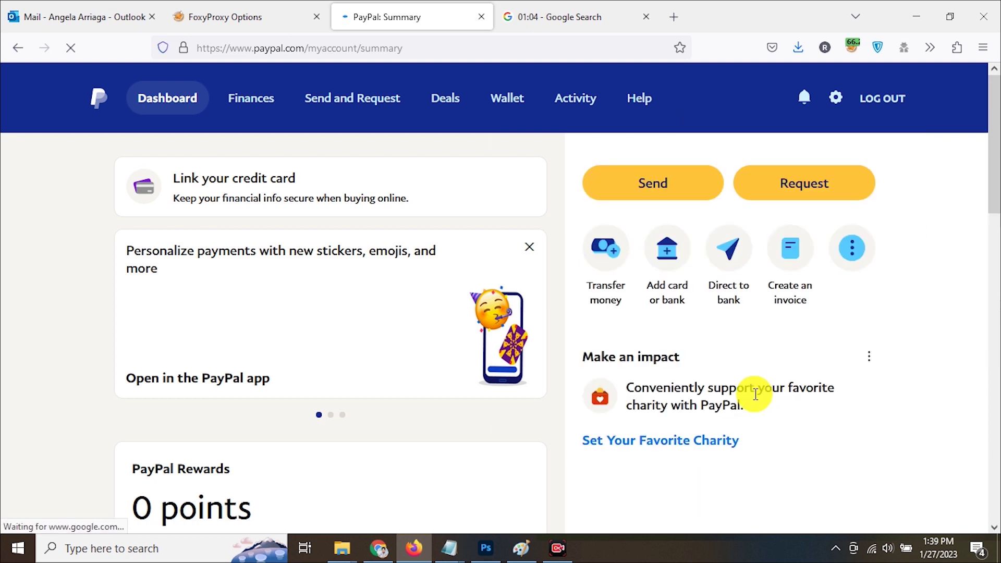
left_click(594, 16)
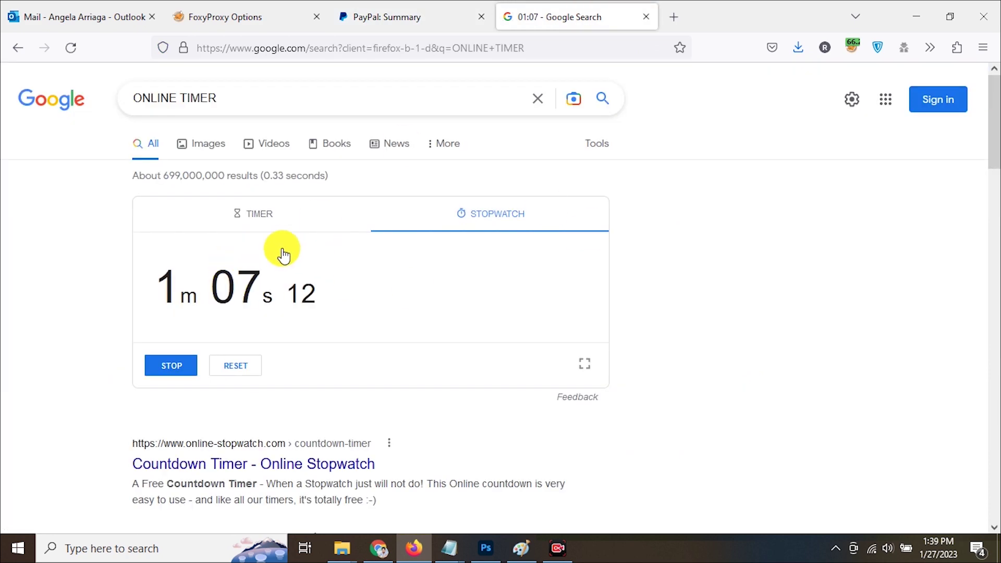
left_click(234, 223)
left_click(398, 218)
left_click(395, 17)
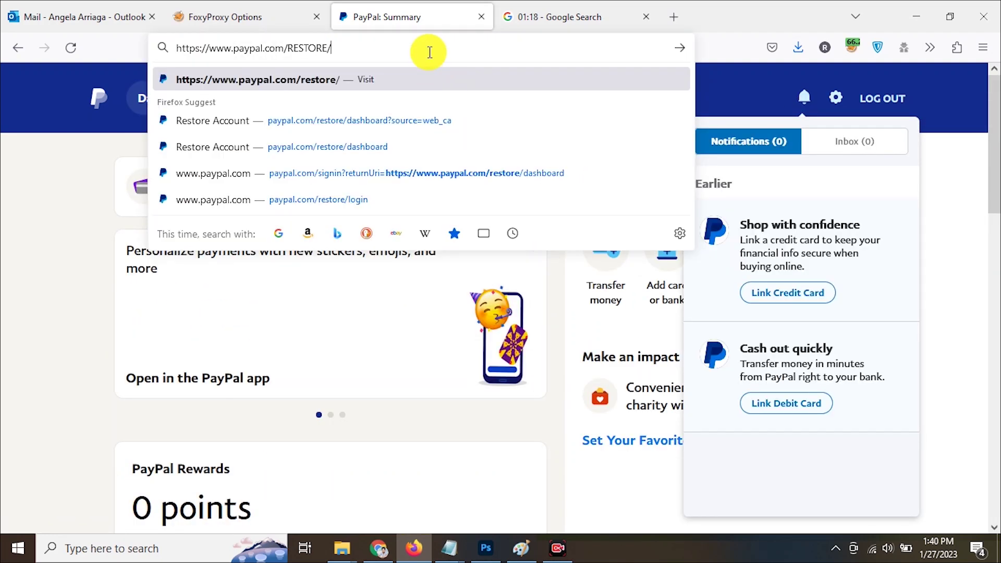
type("DASHboard?source=web_ca")
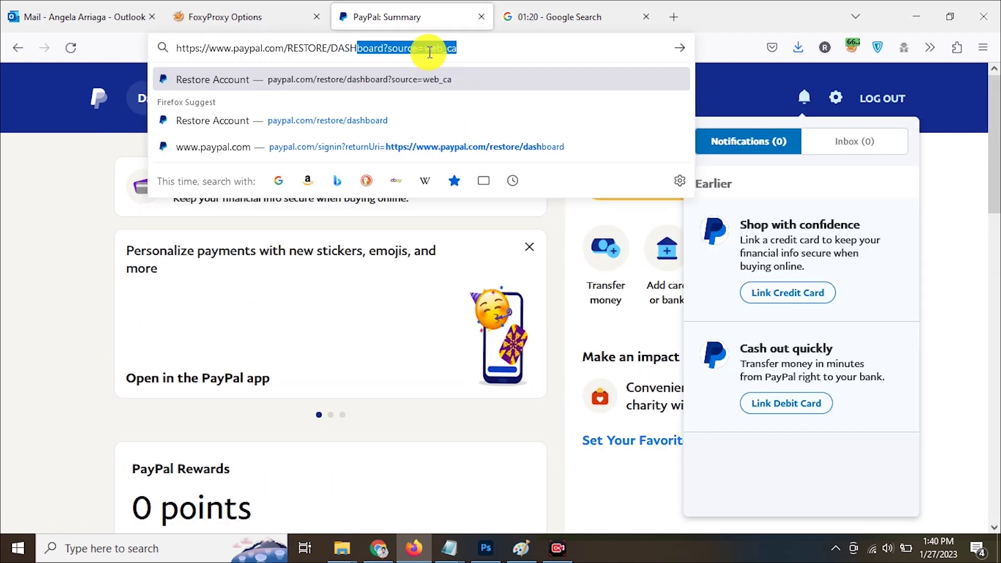
Load paypal.com/restore/dashboard, then highlight the profile name on the Settings page
key("Return")
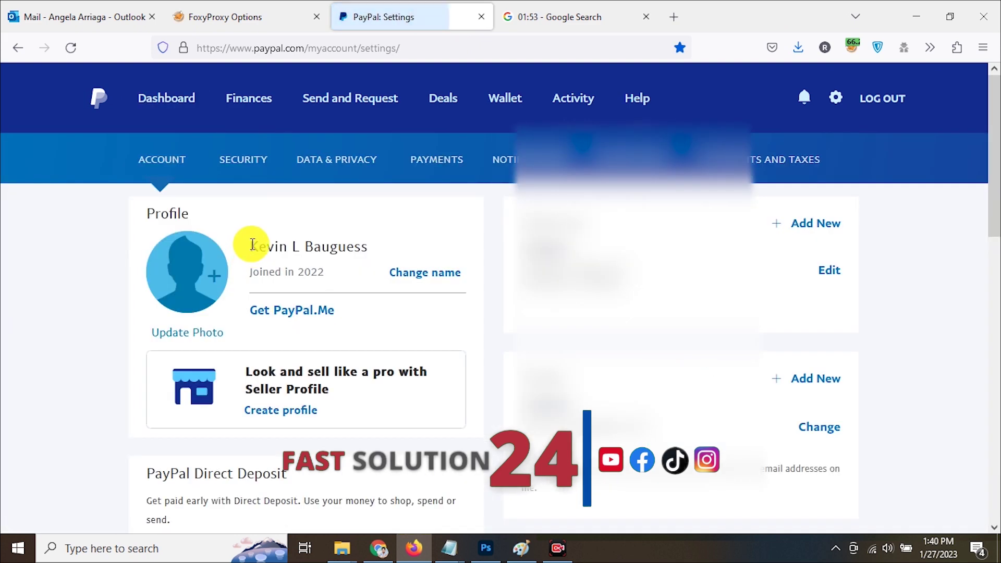
left_click_drag(251, 243, 386, 251)
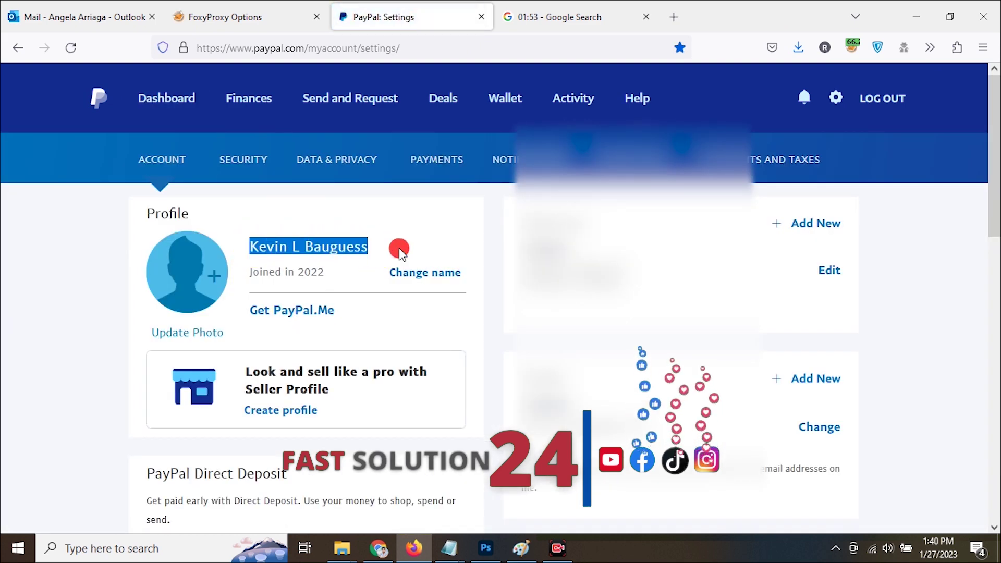
left_click(400, 248)
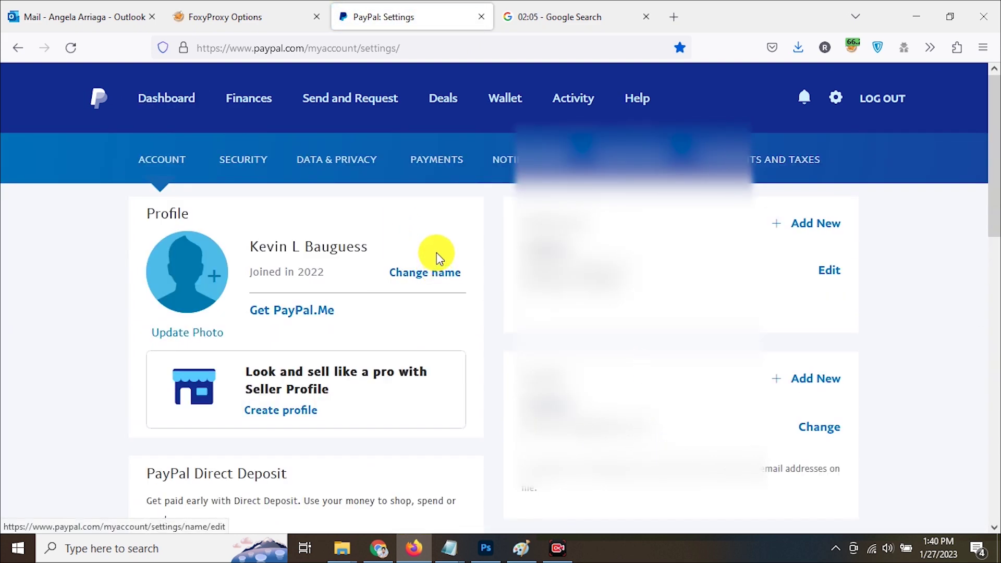
Search TODAY DATE, highlight Friday, January 27, 2023, then view PayPal's recent activity
left_click(614, 7)
triple_click(263, 98)
type("T")
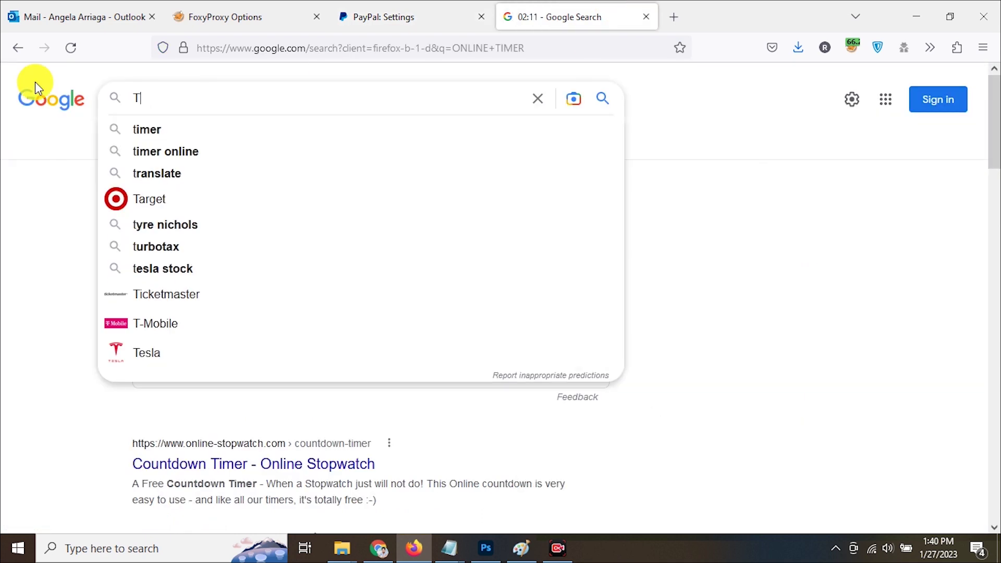
type("ODAY DATE")
key("Return")
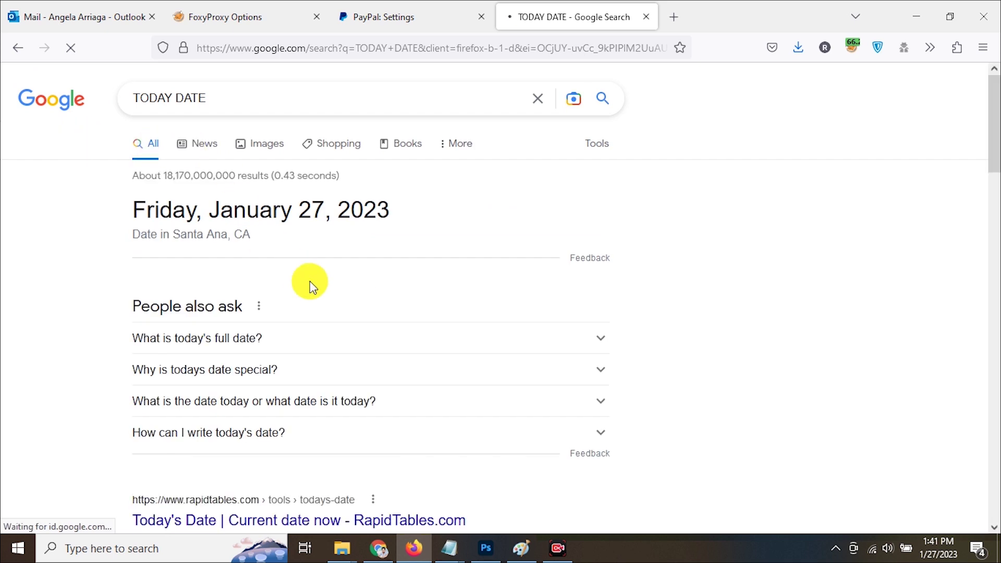
left_click_drag(144, 210, 485, 235)
left_click(426, 14)
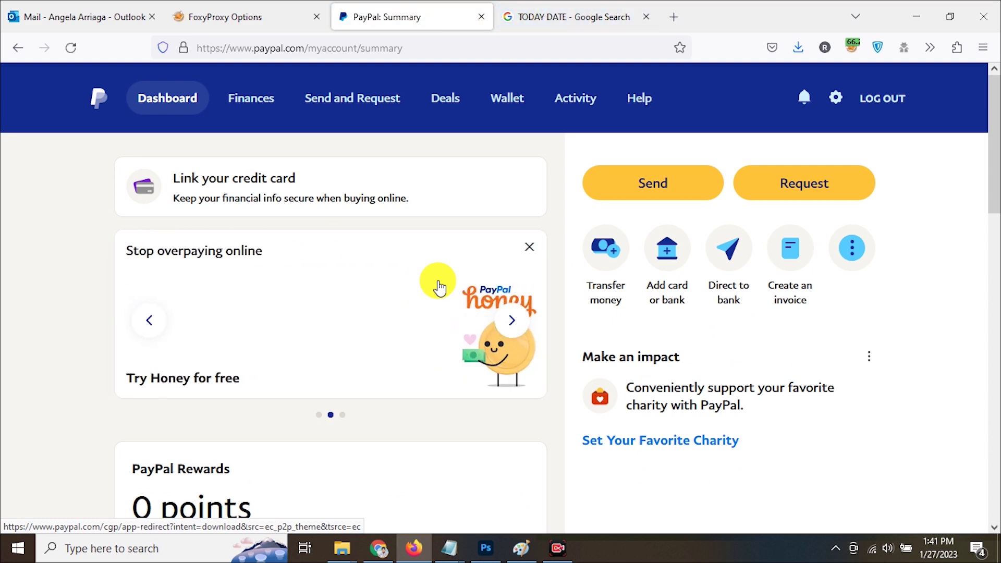
scroll(469, 319, "down", 5)
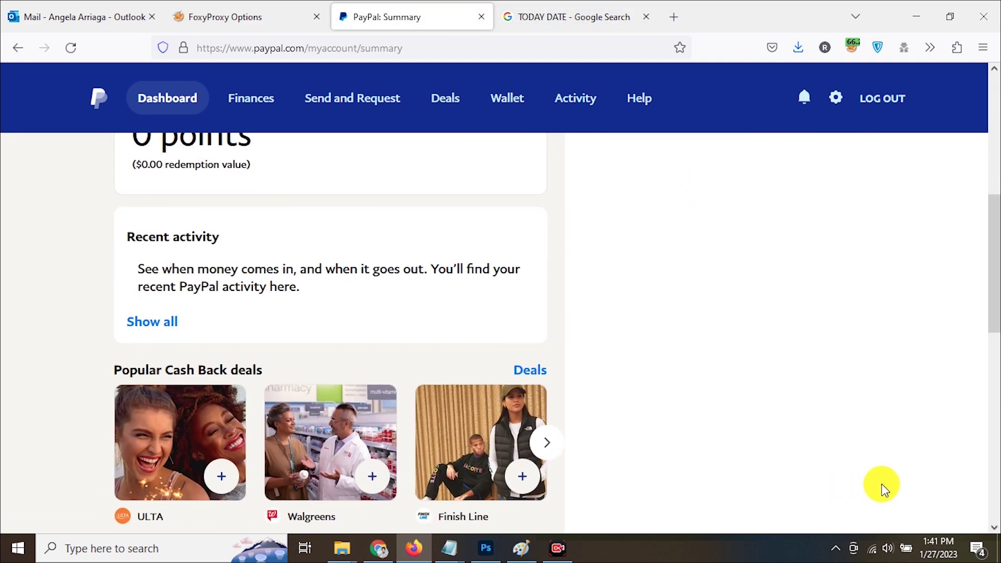
left_click(837, 524)
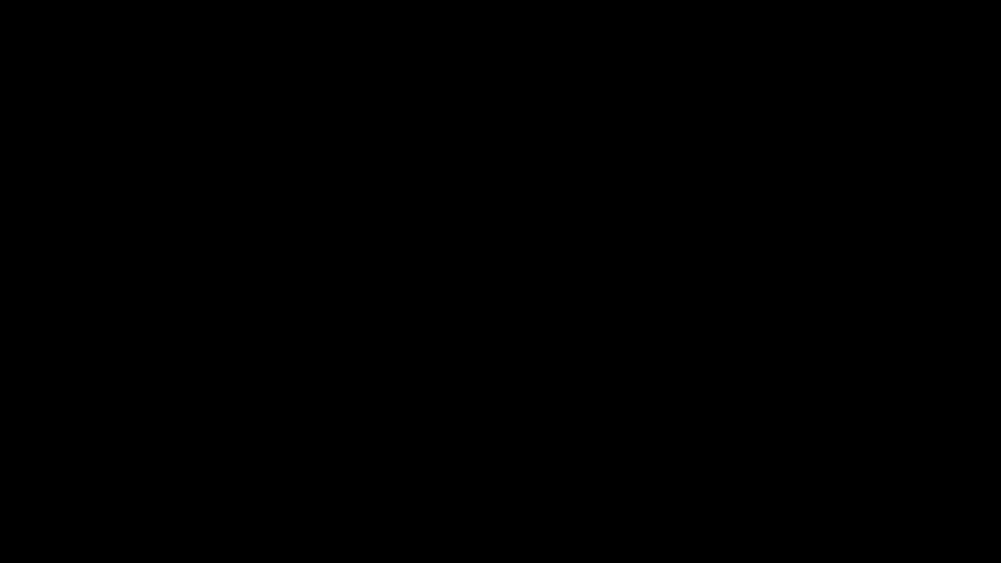